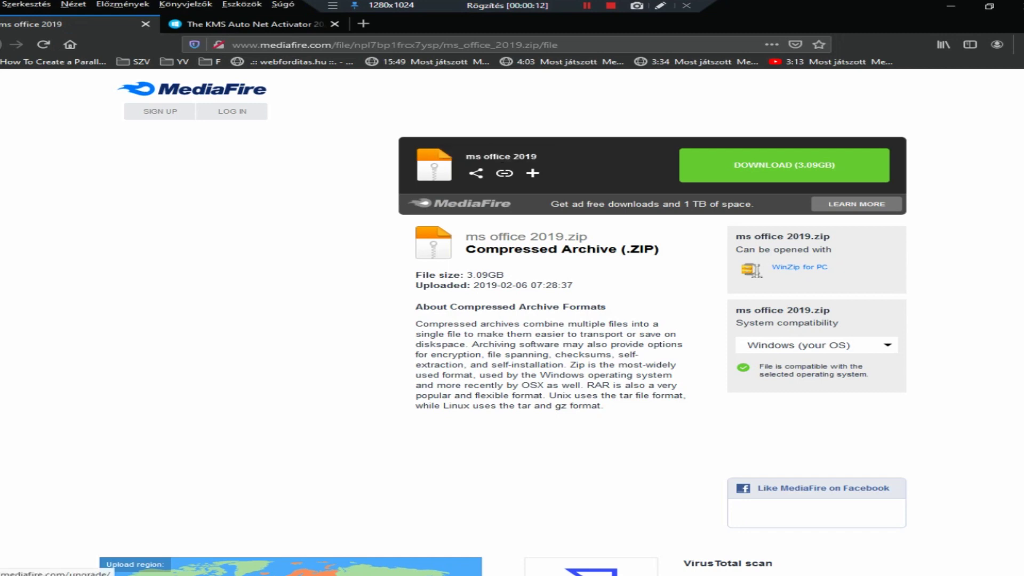
Open the download prompts for ms office 2019.zip and KMSAuto-Net.zip on their respective pages, cancelling each one.
left_click(784, 165)
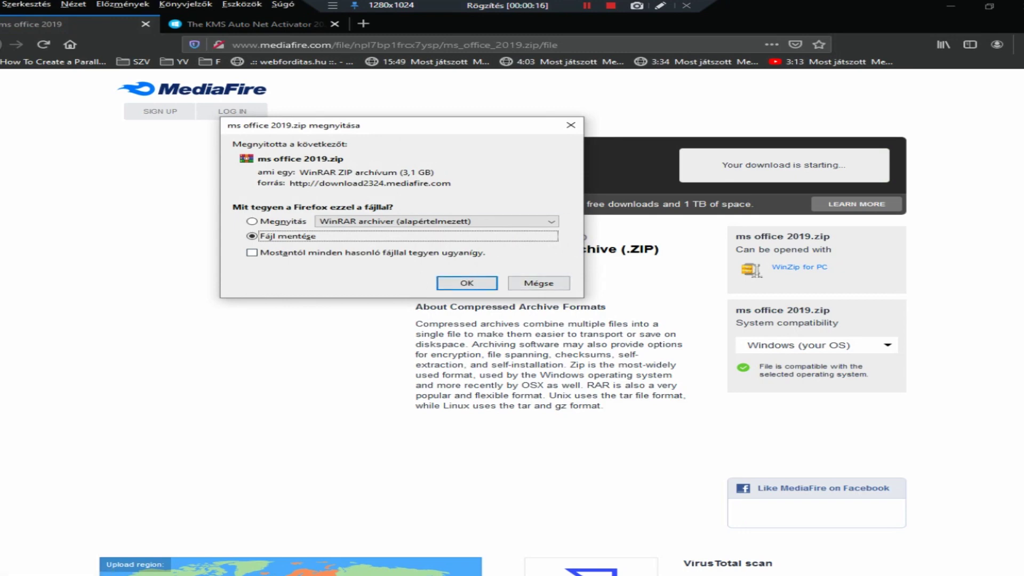
left_click(538, 283)
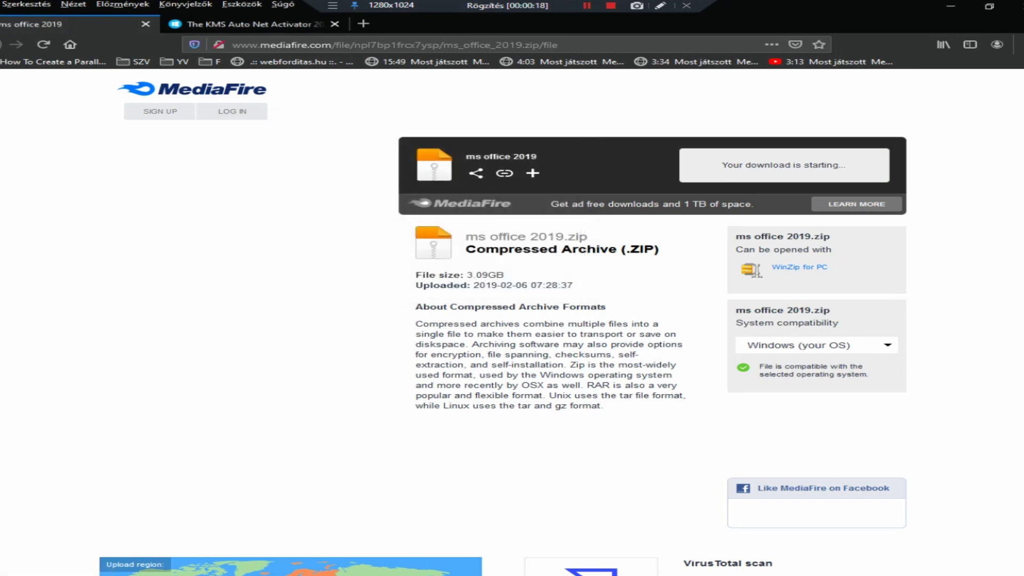
left_click(262, 24)
scroll(512, 342, "down", 5)
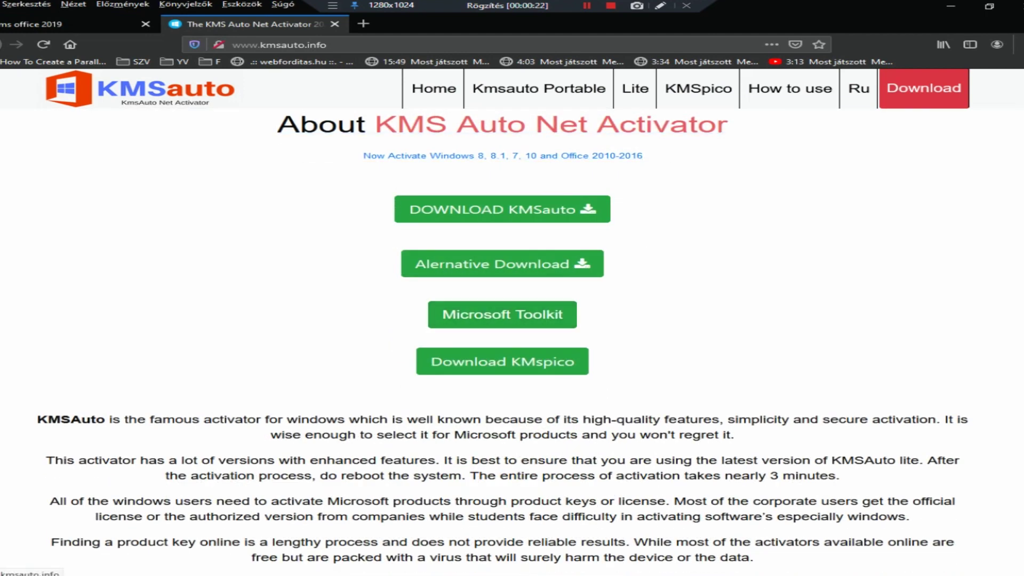
left_click(502, 209)
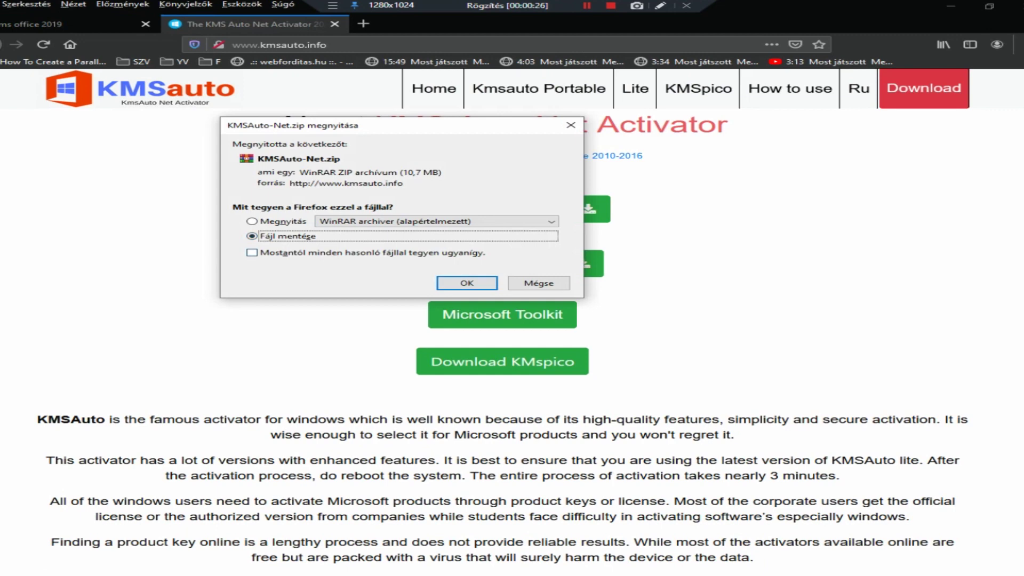
left_click(539, 283)
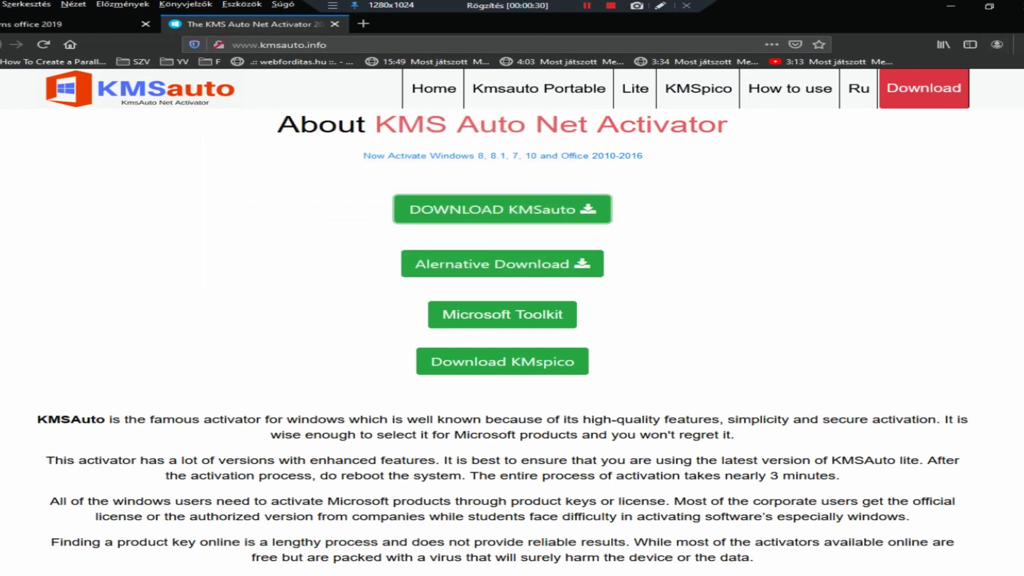
Close the browser with both tabs and bring the Letöltések folder window into view on the desktop.
left_click(1016, 6)
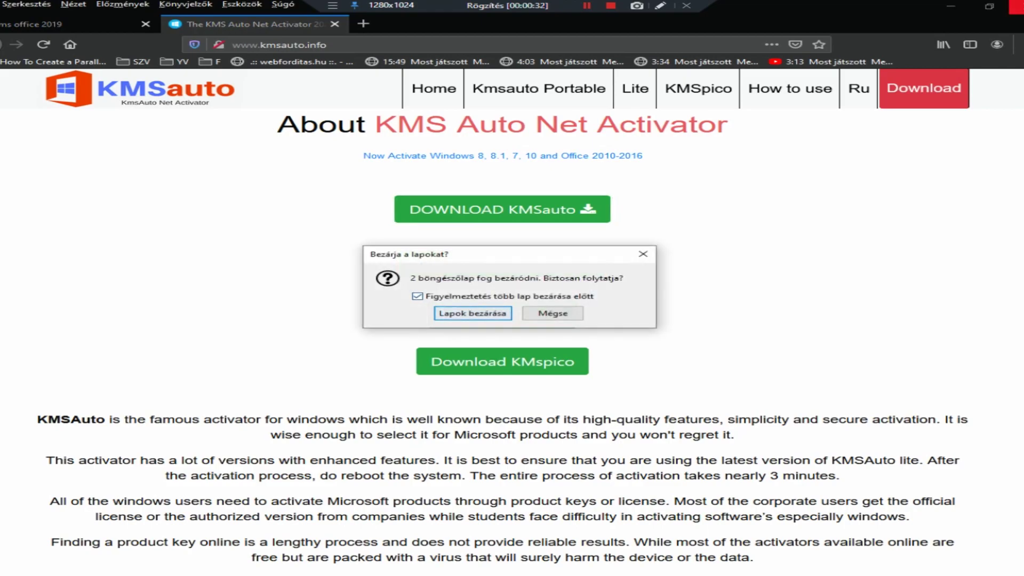
key("Return")
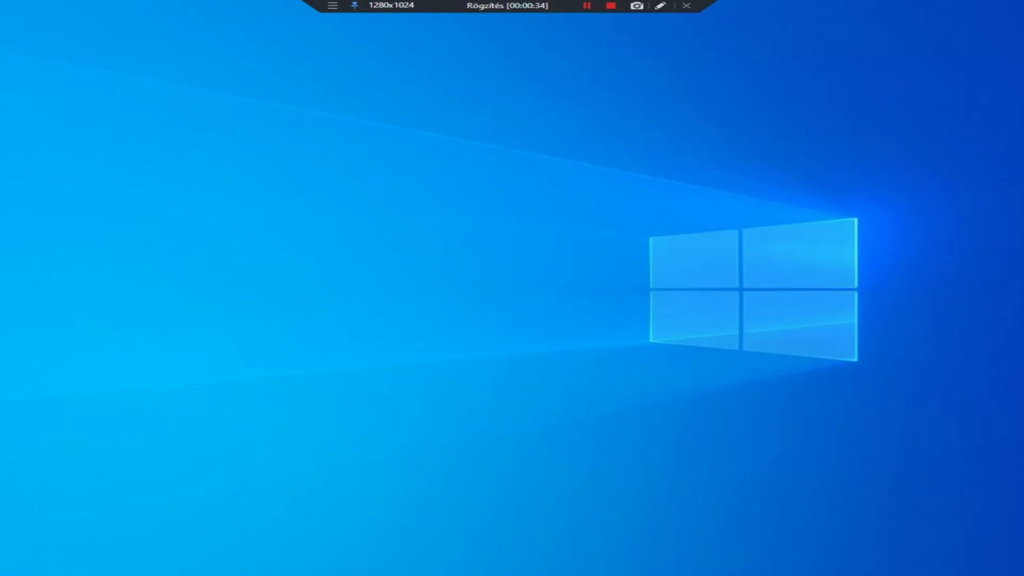
left_click_drag(1023, 186, 563, 102)
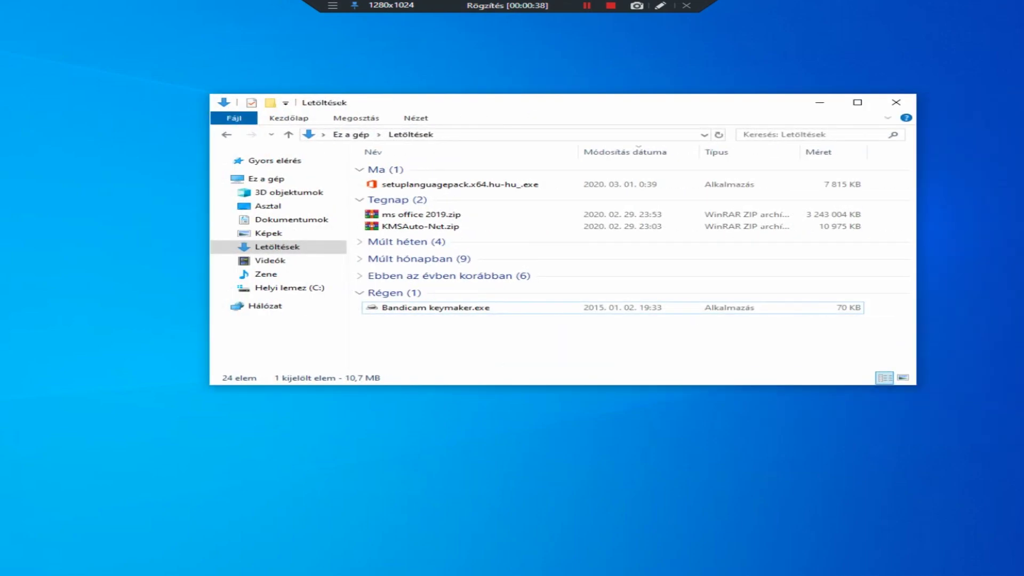
Extract ms office 2019.zip and KMSAuto-Net.zip directly into the Letöltések folder.
left_click(427, 214)
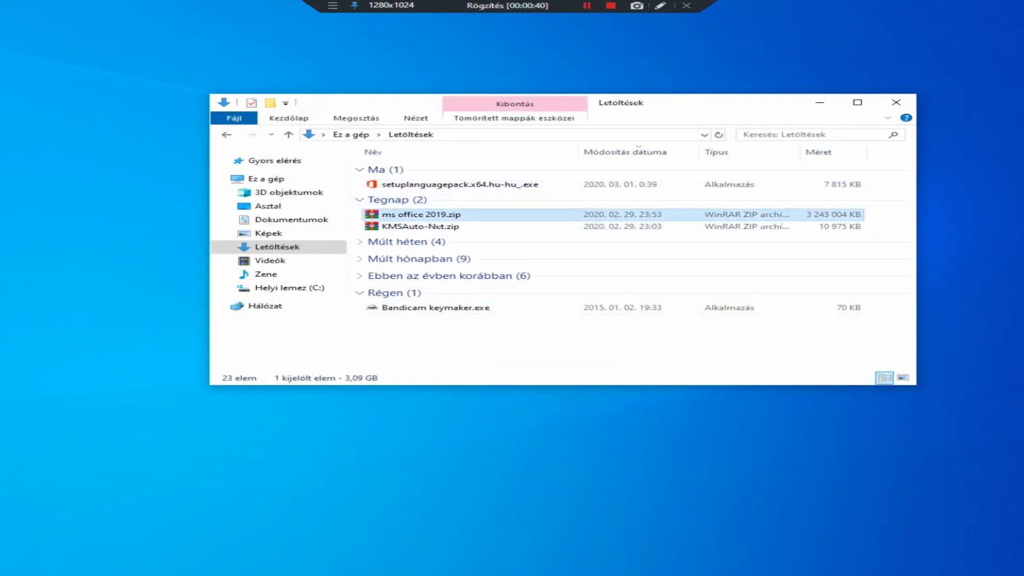
right_click(432, 215)
left_click(484, 261)
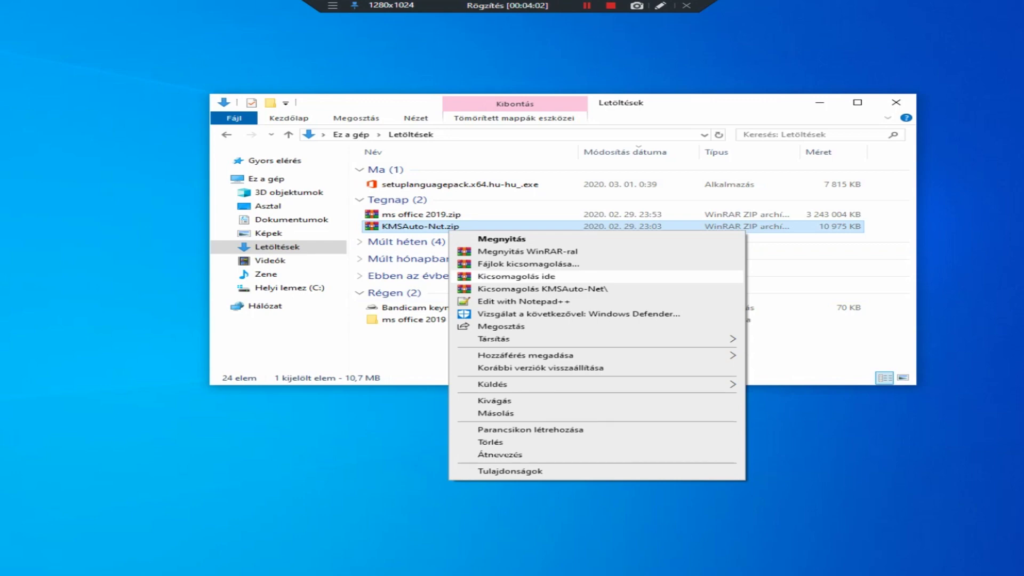
left_click(448, 275)
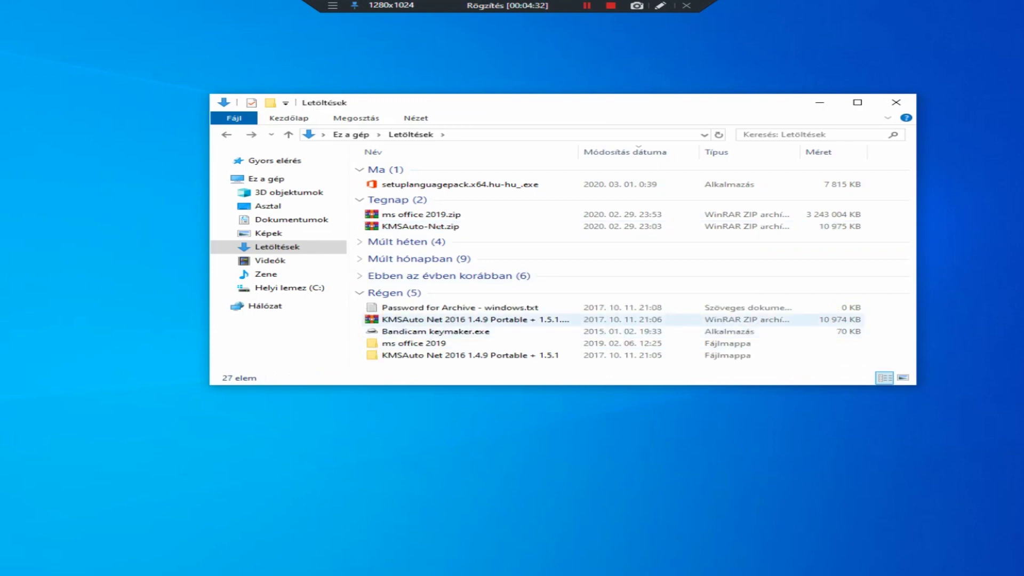
Open the Office_Professional_Plus_2019 folder inside the extracted ms office 2019 folder and open its Multilanguage ISO image.
double_click(414, 343)
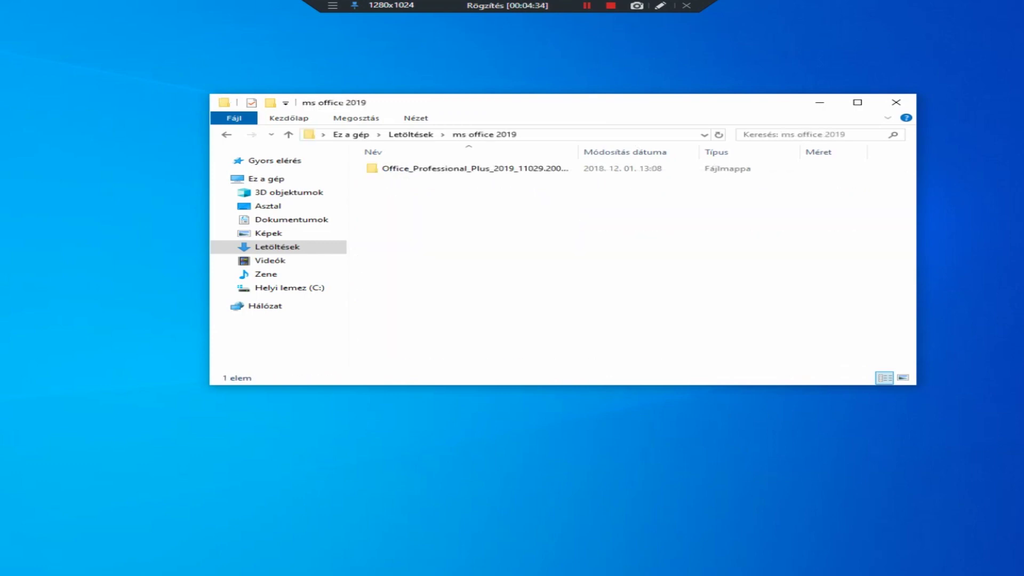
double_click(475, 168)
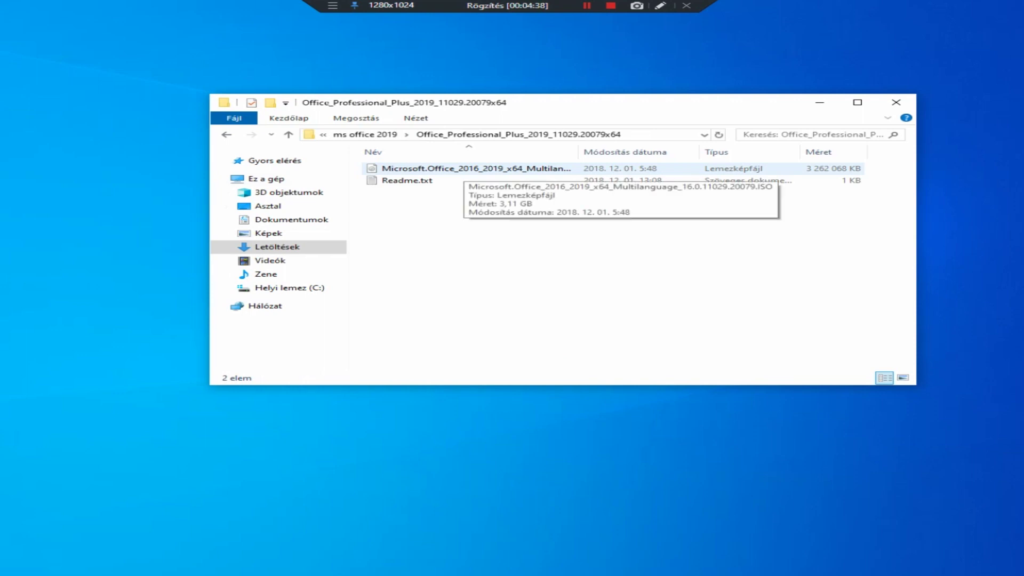
left_click(464, 169)
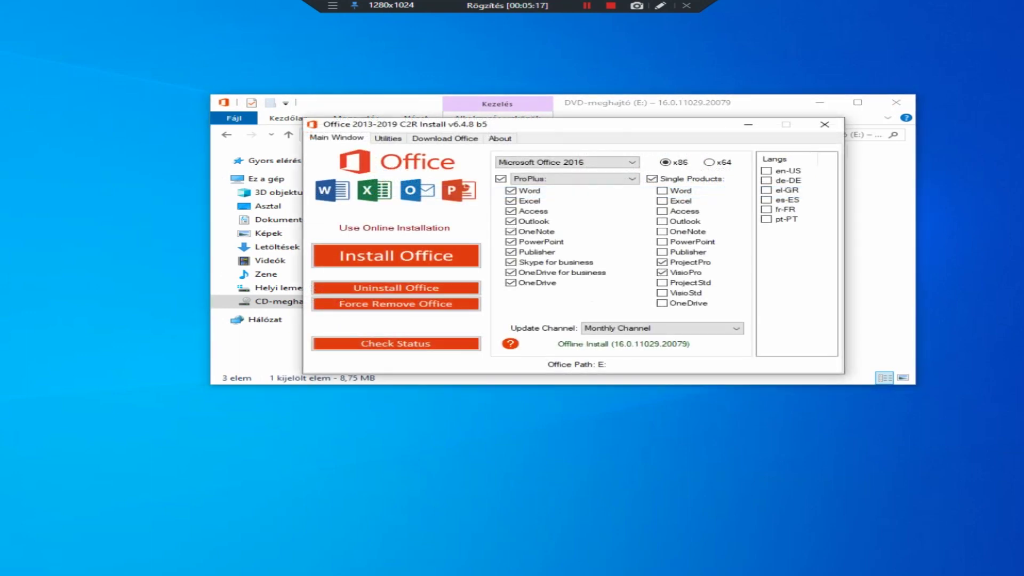
Set the Microsoft Office 2016 installation to x64 and en-US, try the Standard and Mondo editions, and settle on ProPlus.
left_click(592, 179)
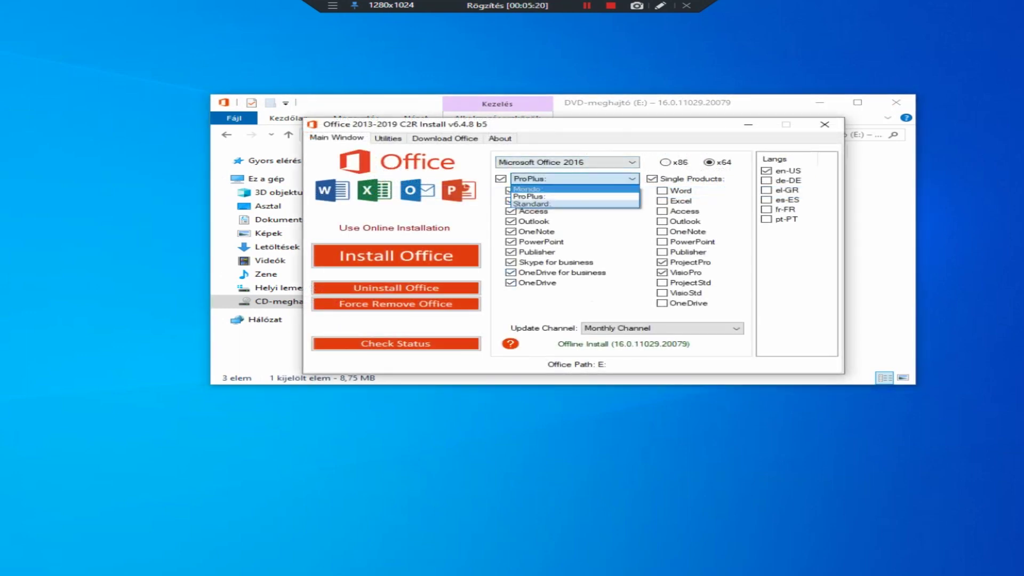
left_click(581, 203)
left_click(591, 178)
left_click(575, 188)
left_click(592, 179)
left_click(579, 195)
left_click(592, 179)
left_click(579, 196)
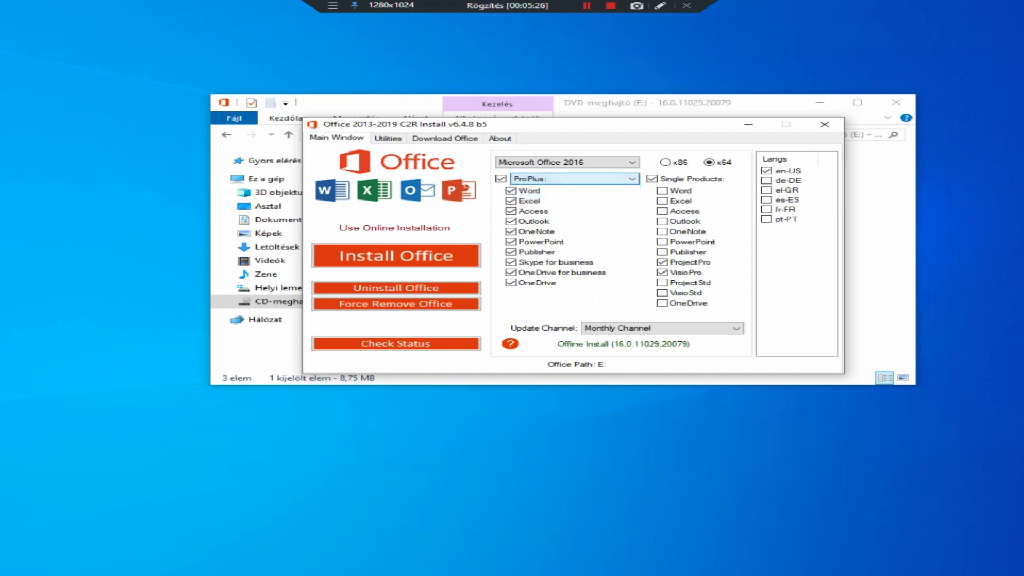
Exclude OneDrive, OneDrive for business, Skype for business, Publisher, OneNote and Outlook from ProPlus, and deselect the single product ProjectPro.
left_click(511, 282)
left_click(510, 272)
left_click(511, 262)
left_click(510, 252)
left_click(510, 232)
left_click(510, 221)
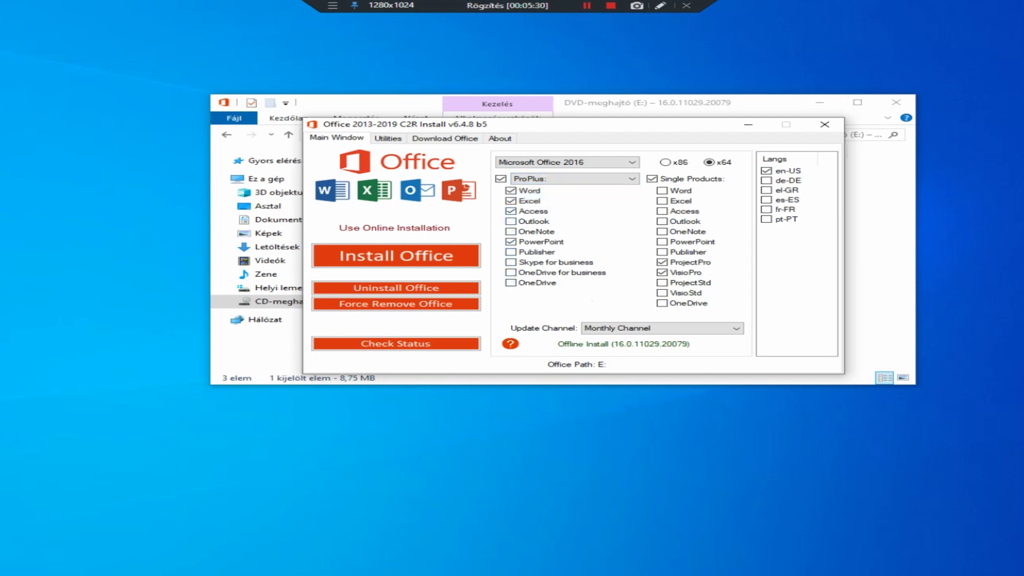
left_click(662, 262)
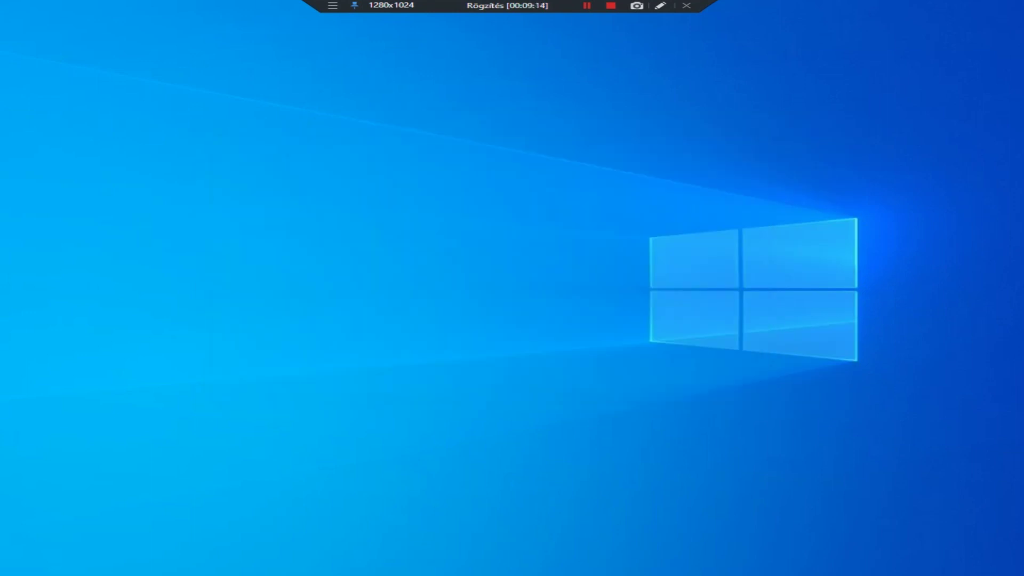
Bring the KMSAuto Net 2016 1.4.9 Portable + 1.5.1 folder window into view and launch KMSAuto Net.exe.
left_click_drag(1023, 133, 548, 150)
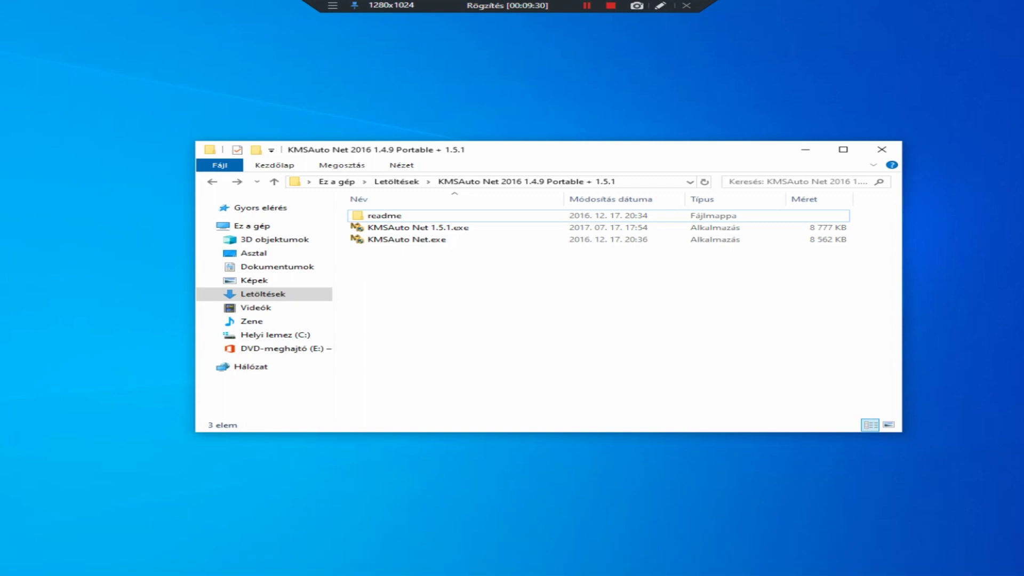
right_click(416, 240)
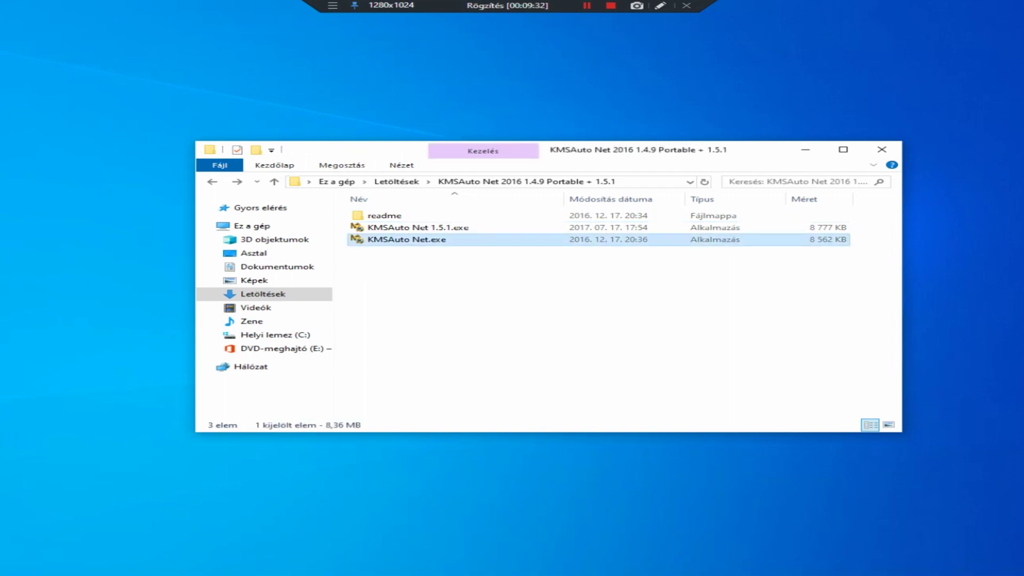
left_click(490, 261)
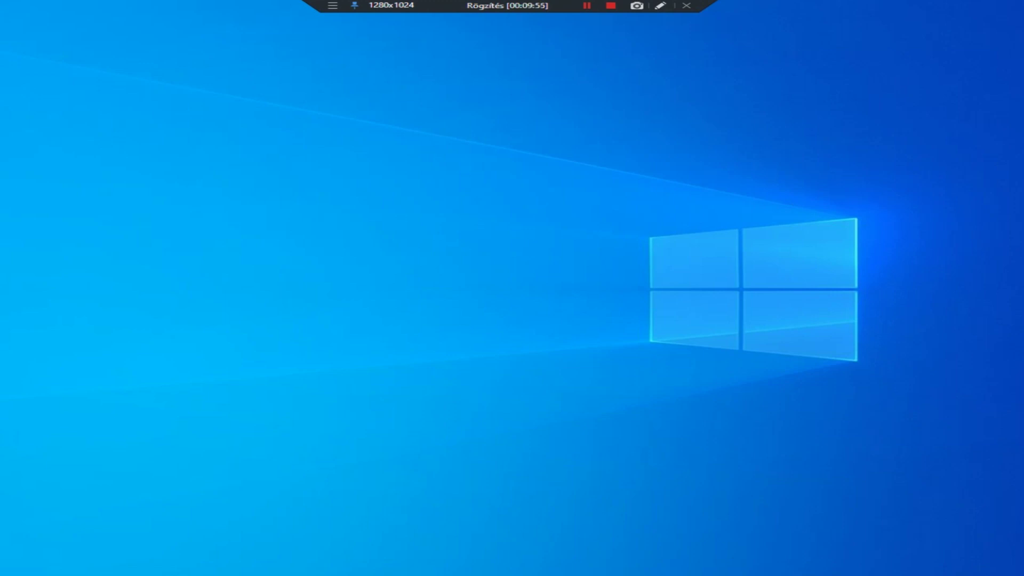
Display the Office product status information in KMSAuto Net.
left_click(471, 260)
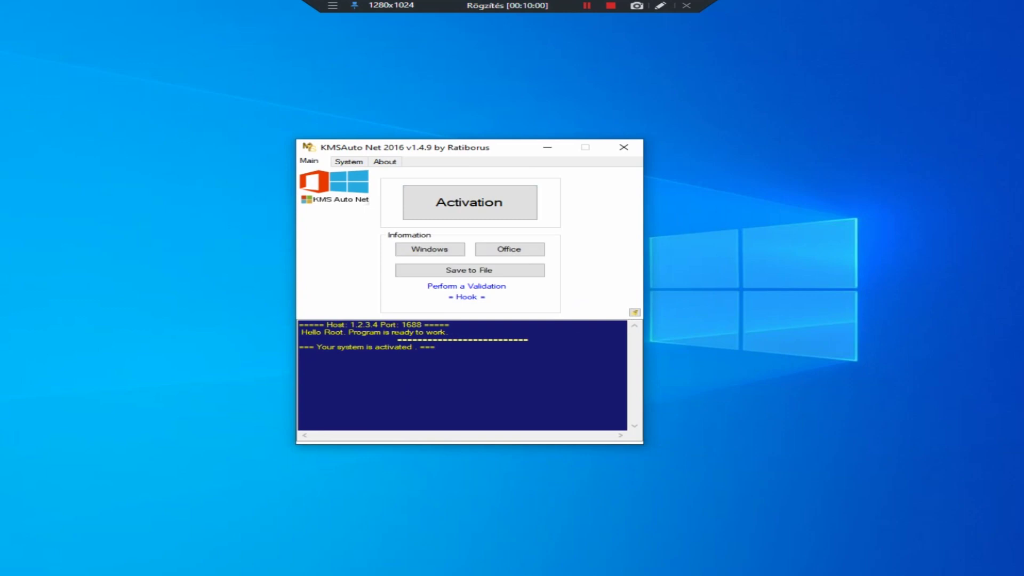
left_click(509, 249)
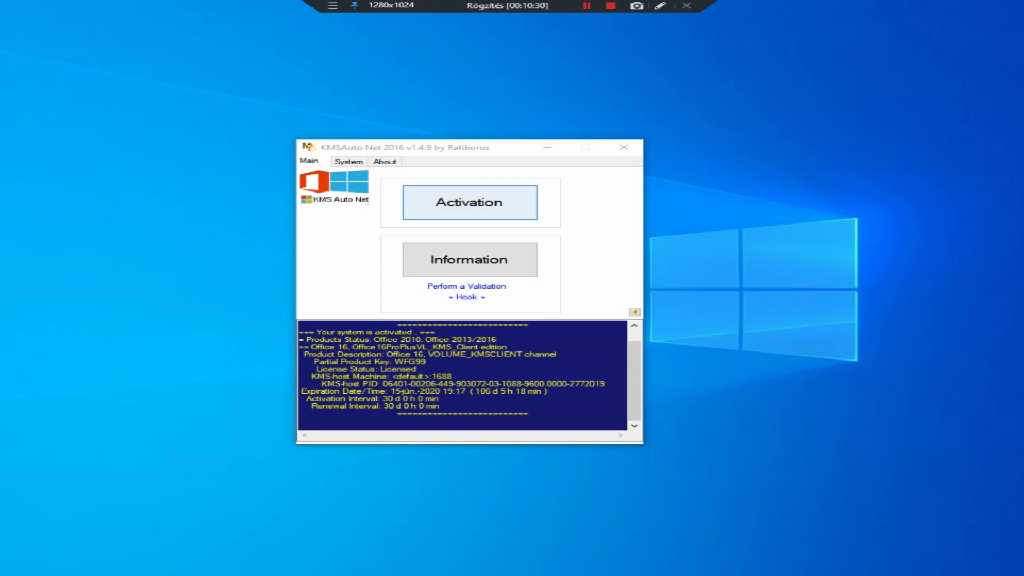
Bring the blank Excel workbook briefly into view, move it away again, and run the Office activation in KMSAuto Net.
left_click(470, 202)
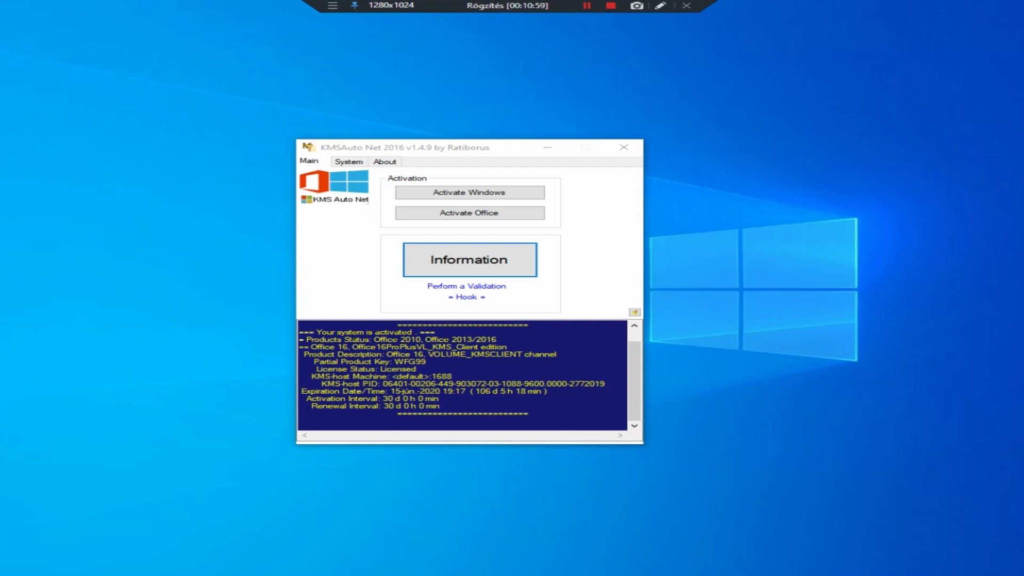
left_click_drag(1023, 137, 468, 137)
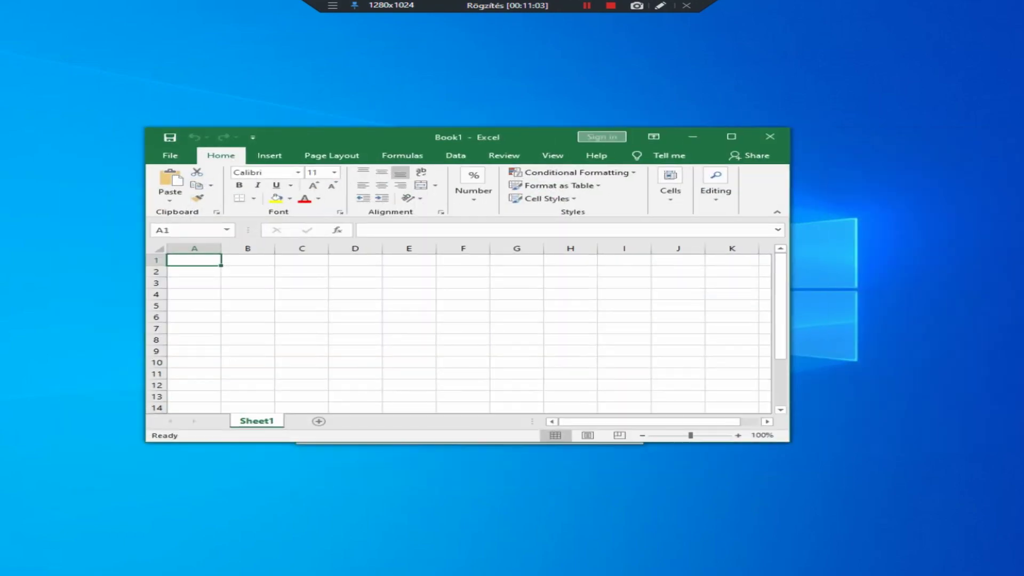
left_click_drag(467, 137, 1023, 157)
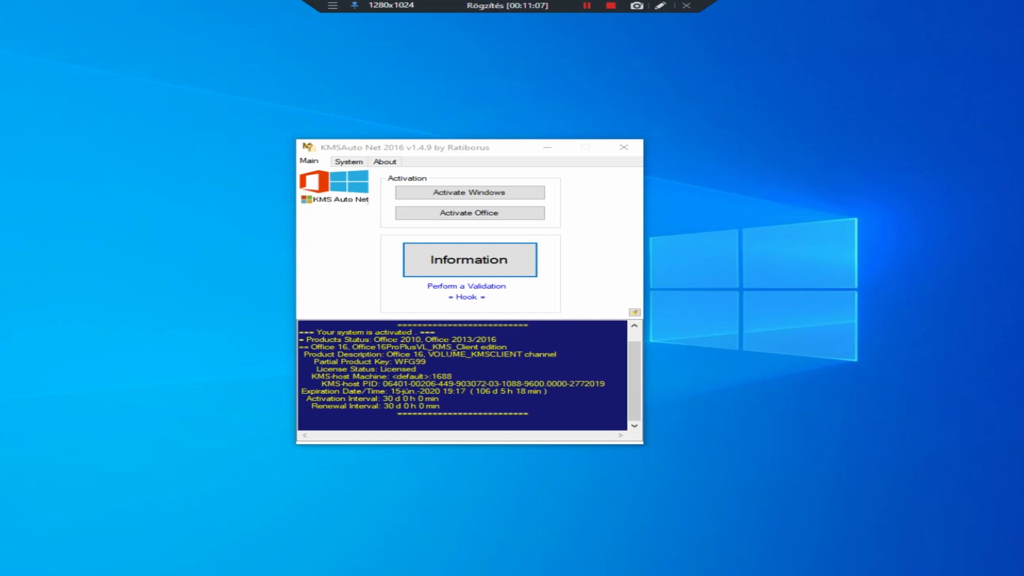
left_click(480, 147)
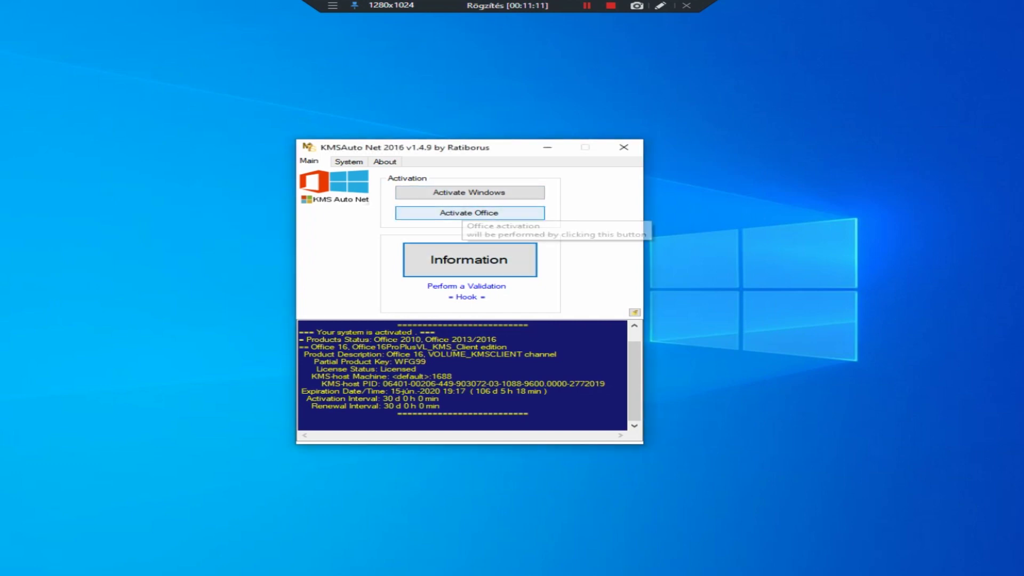
left_click(463, 213)
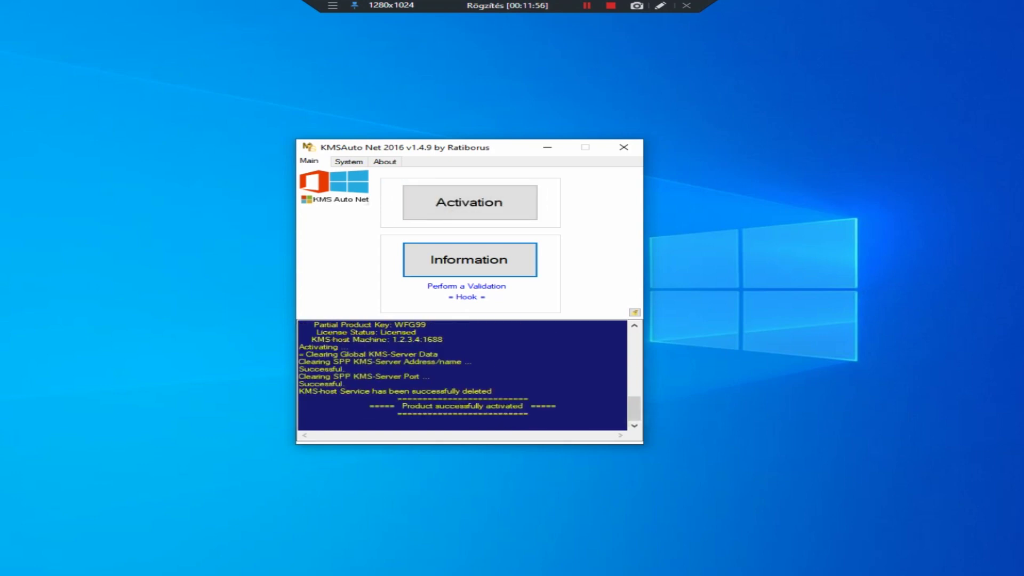
Review the activation log, request the Office status information again and check the licence expiration date.
left_click_drag(533, 418, 314, 325)
left_click_drag(380, 406, 380, 421)
left_click(469, 259)
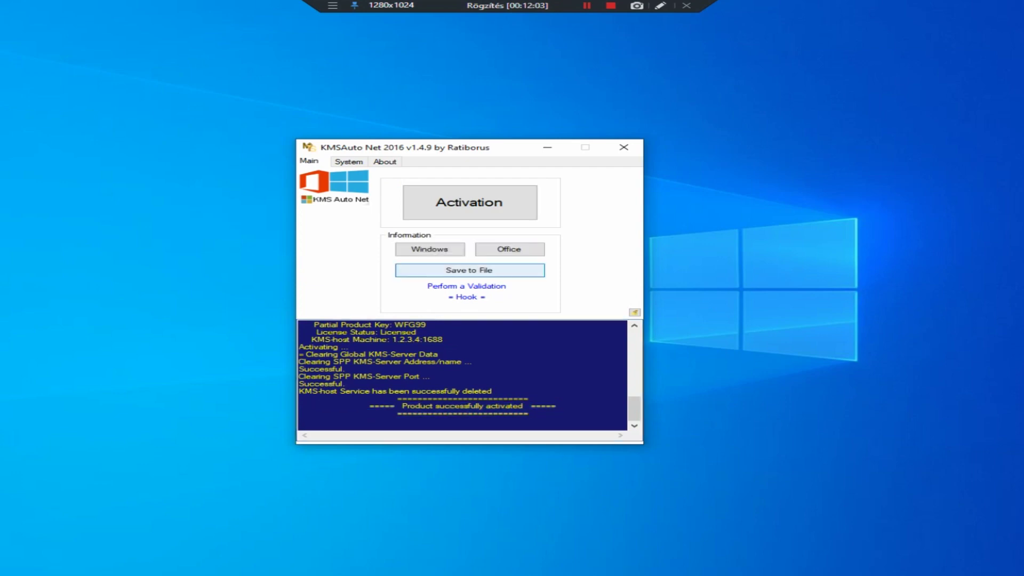
left_click(509, 249)
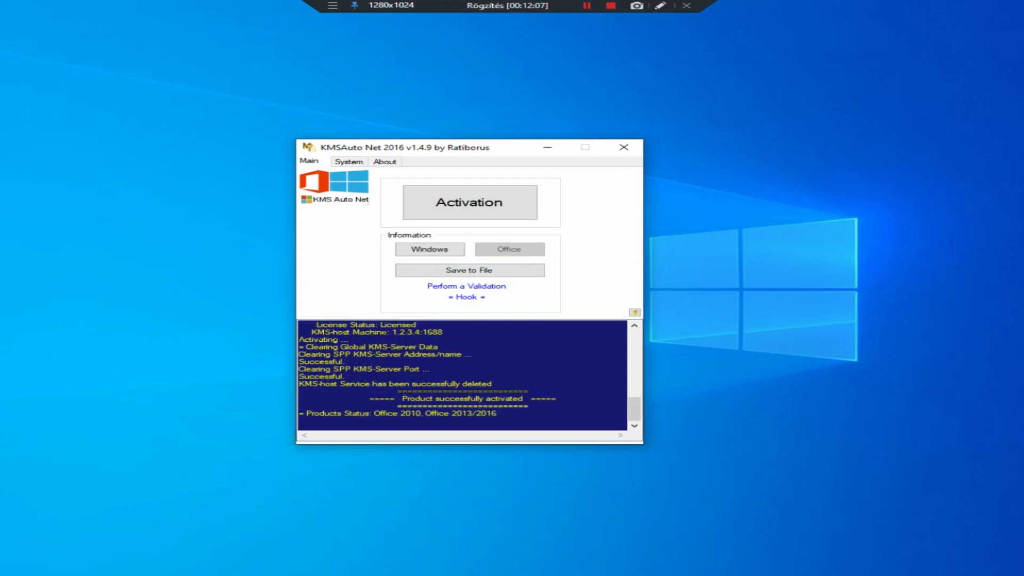
left_click_drag(418, 391, 546, 391)
left_click(545, 390)
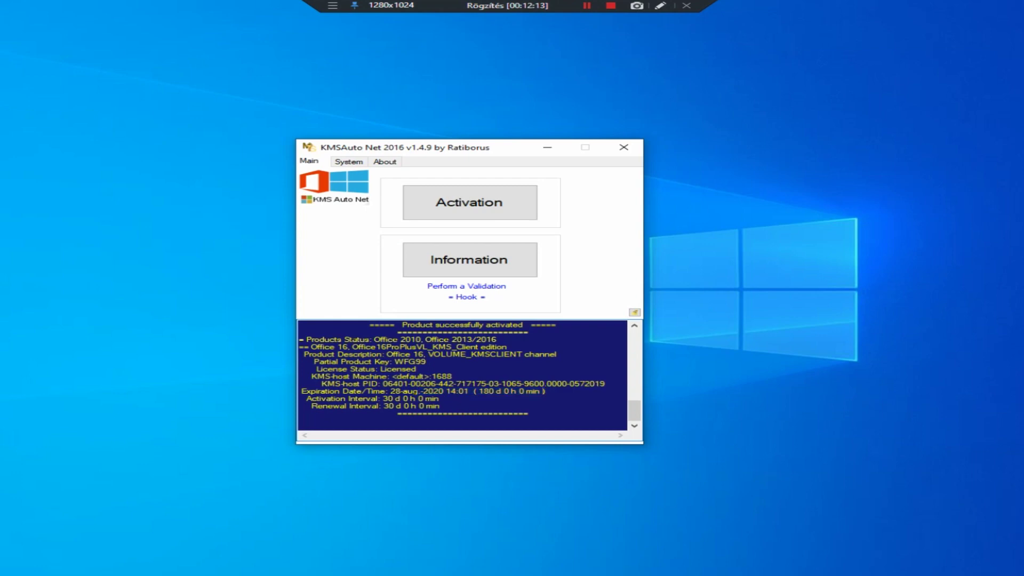